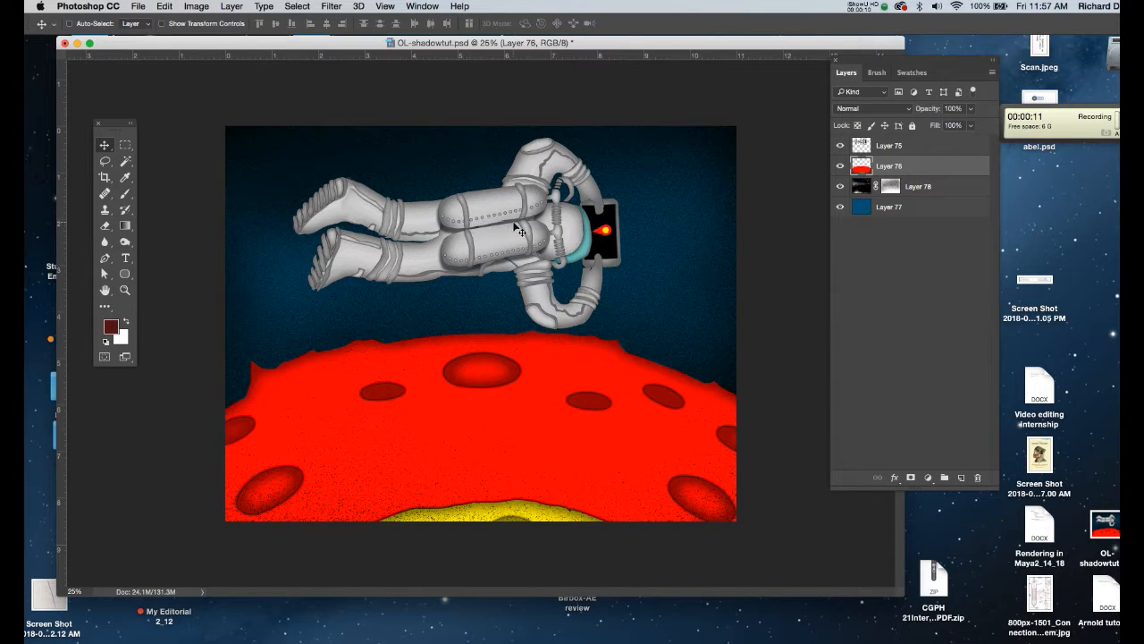
click(913, 145)
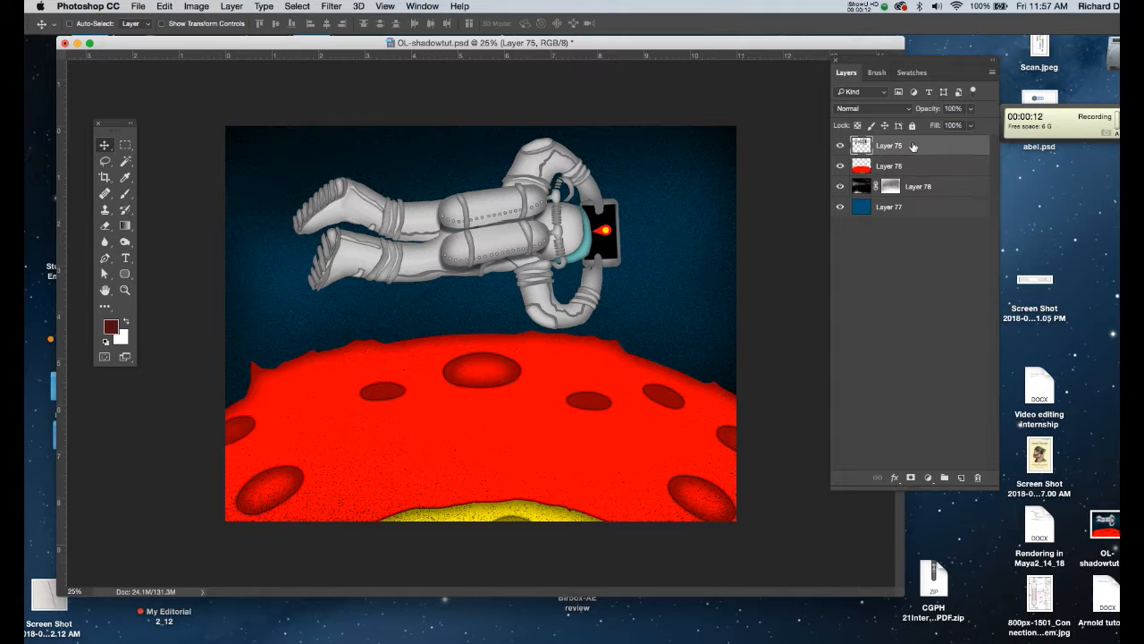
click(894, 478)
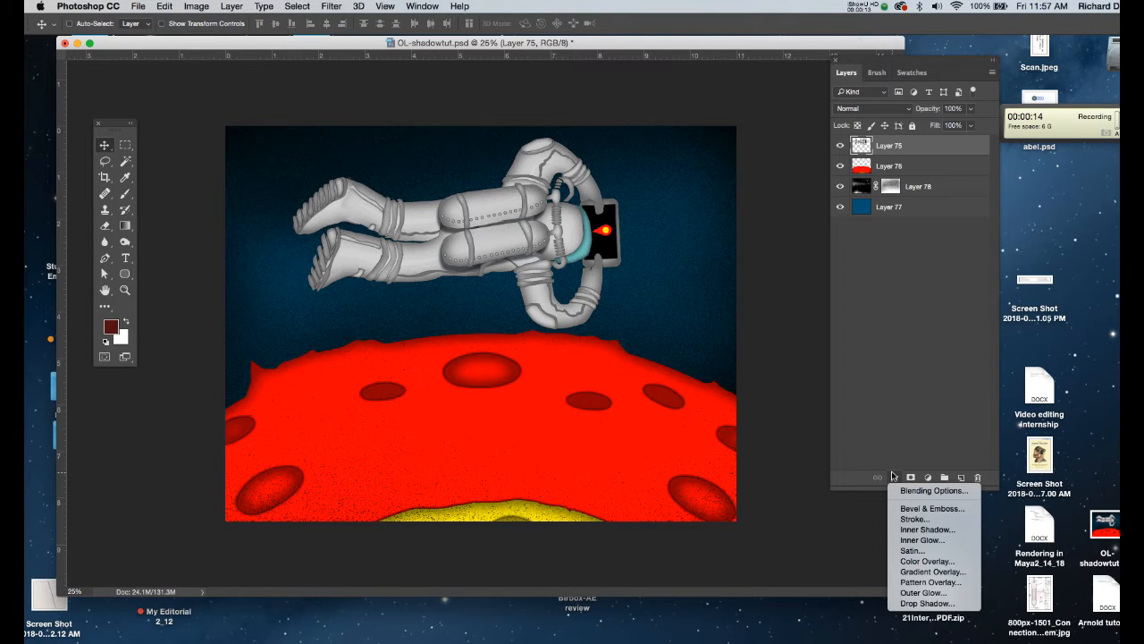
click(918, 603)
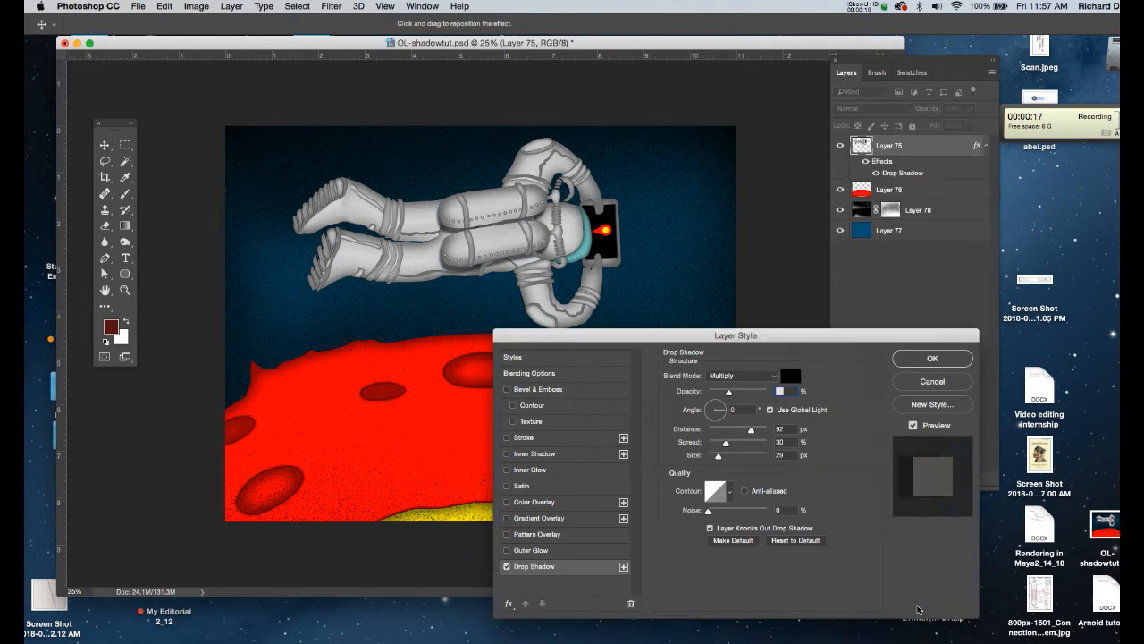
drag(674, 344, 741, 308)
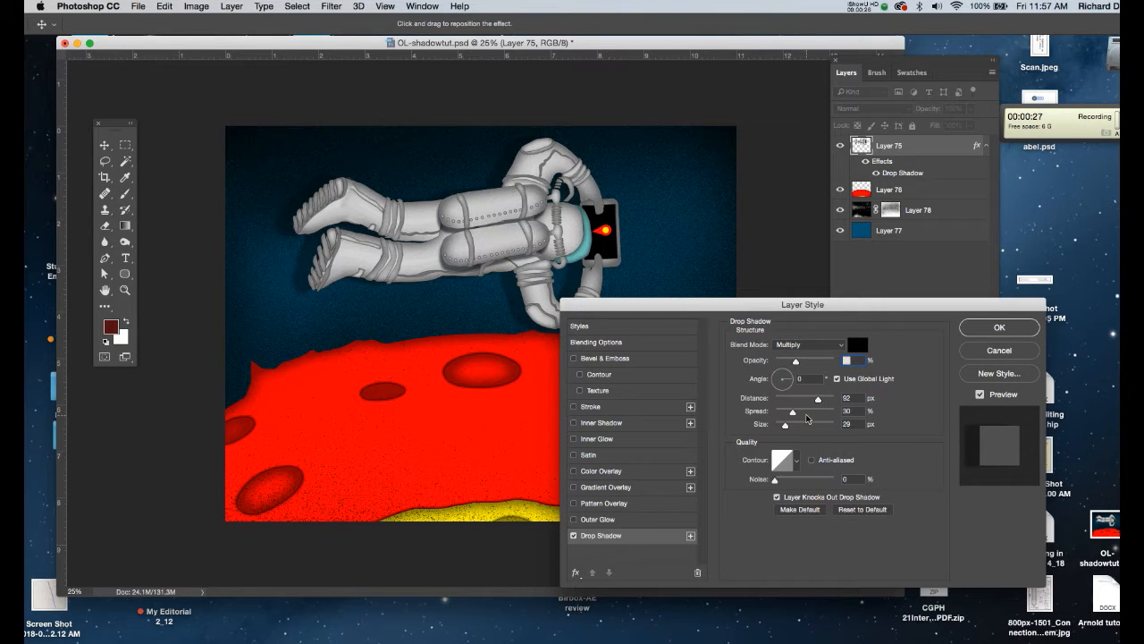
click(789, 387)
drag(788, 386, 790, 372)
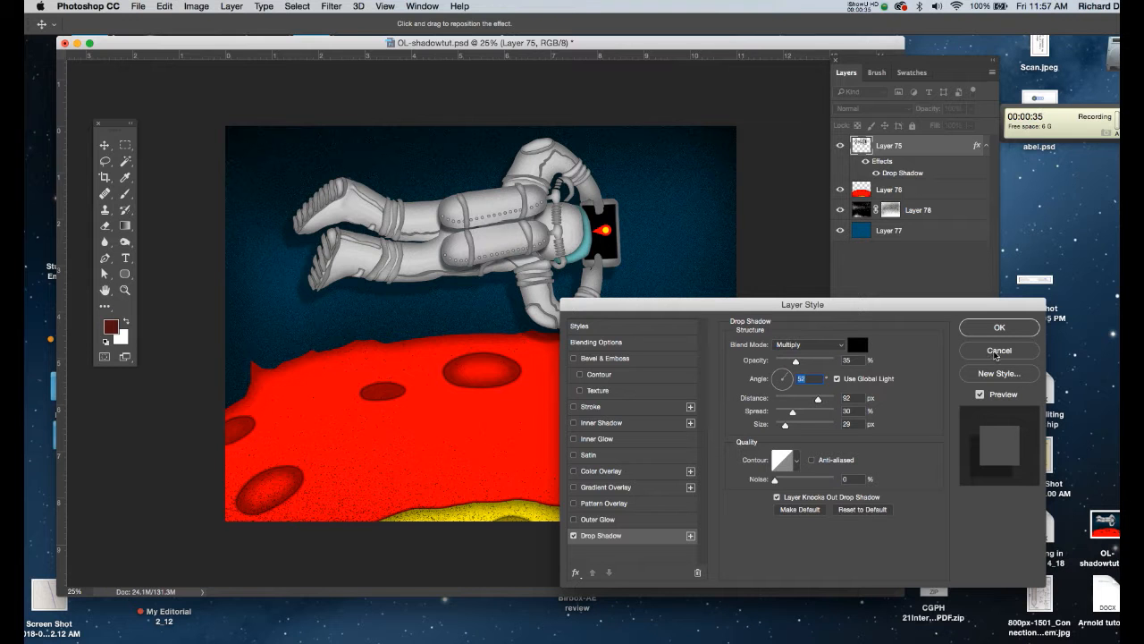
click(996, 353)
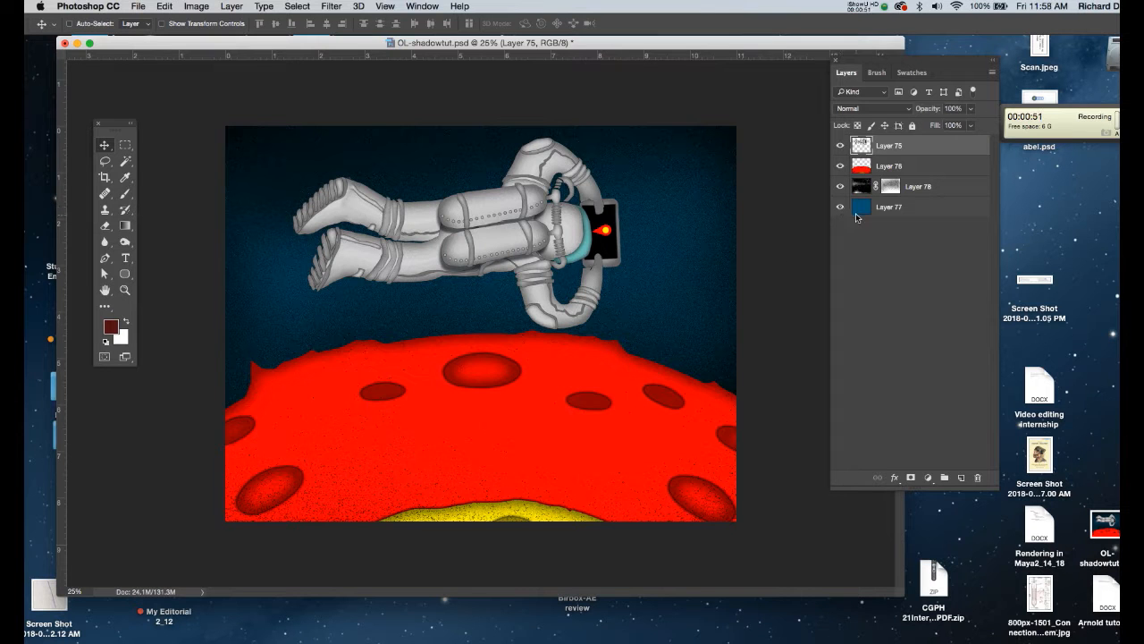
- Load the astronaut layer's outline as a selection and add a new empty layer directly above the red planet layer
super+click(861, 144)
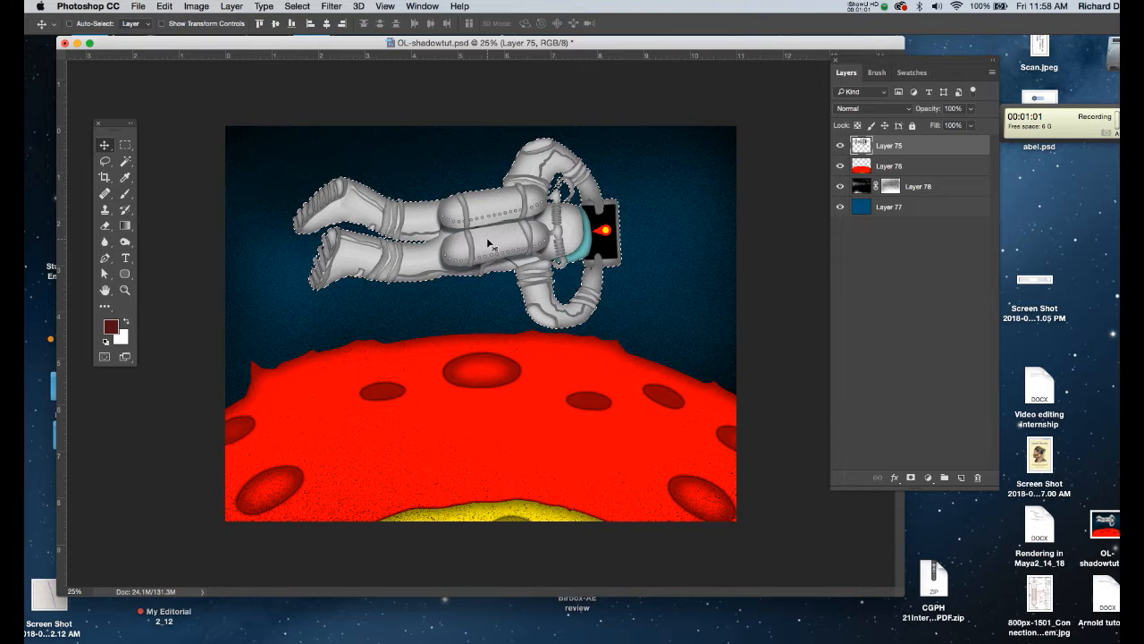
click(902, 168)
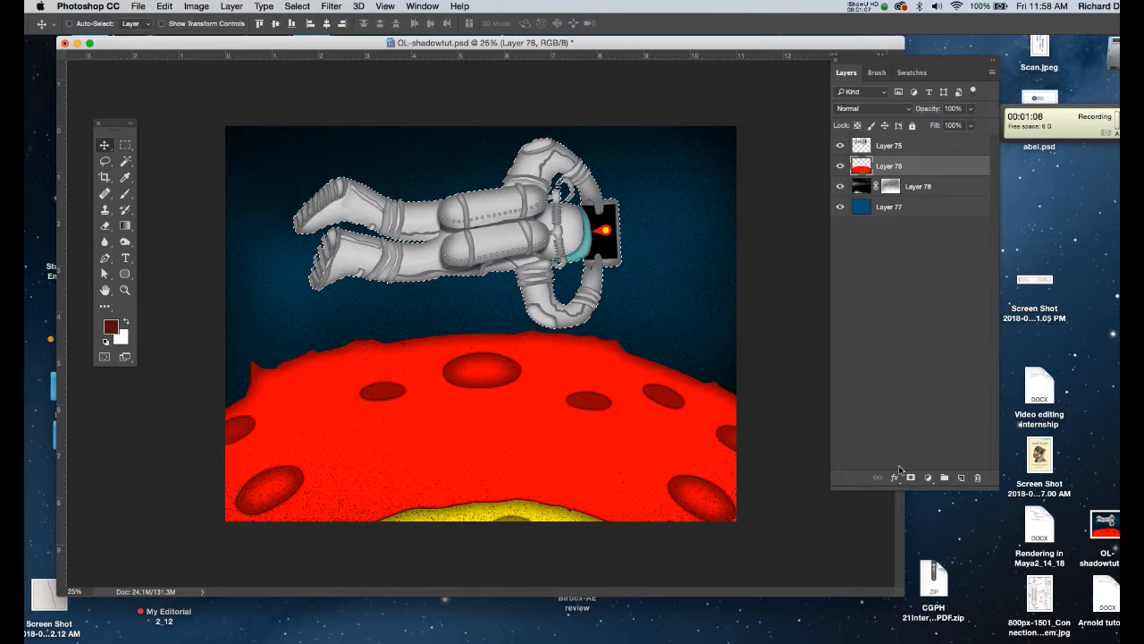
click(961, 479)
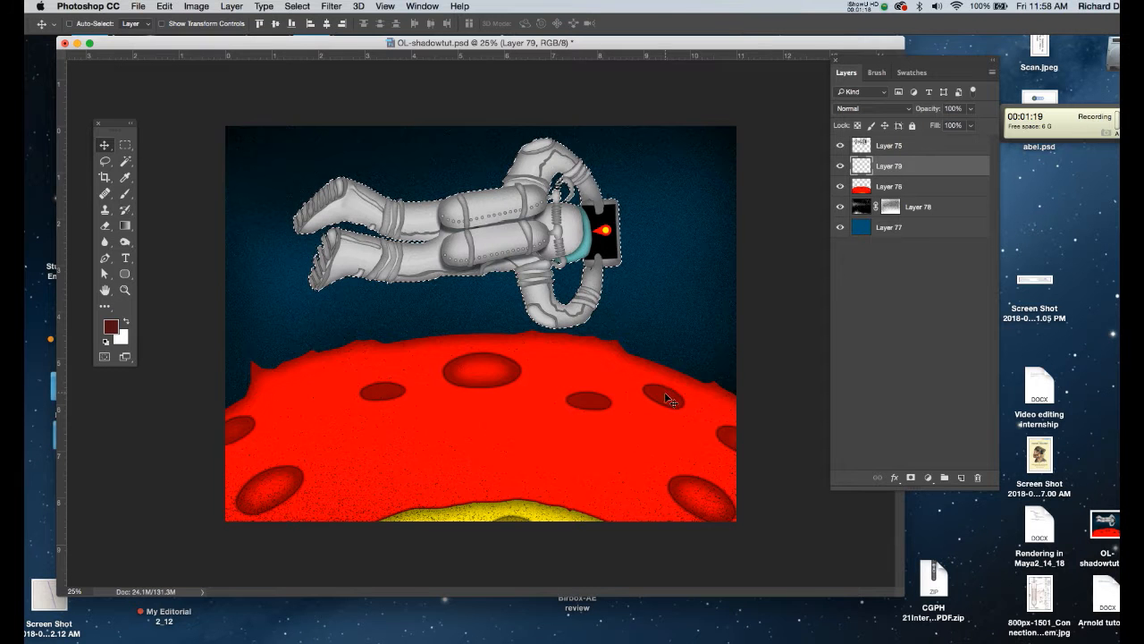
- Sample the dark red of a planet crater and darken the foreground color to 450909
key(i)
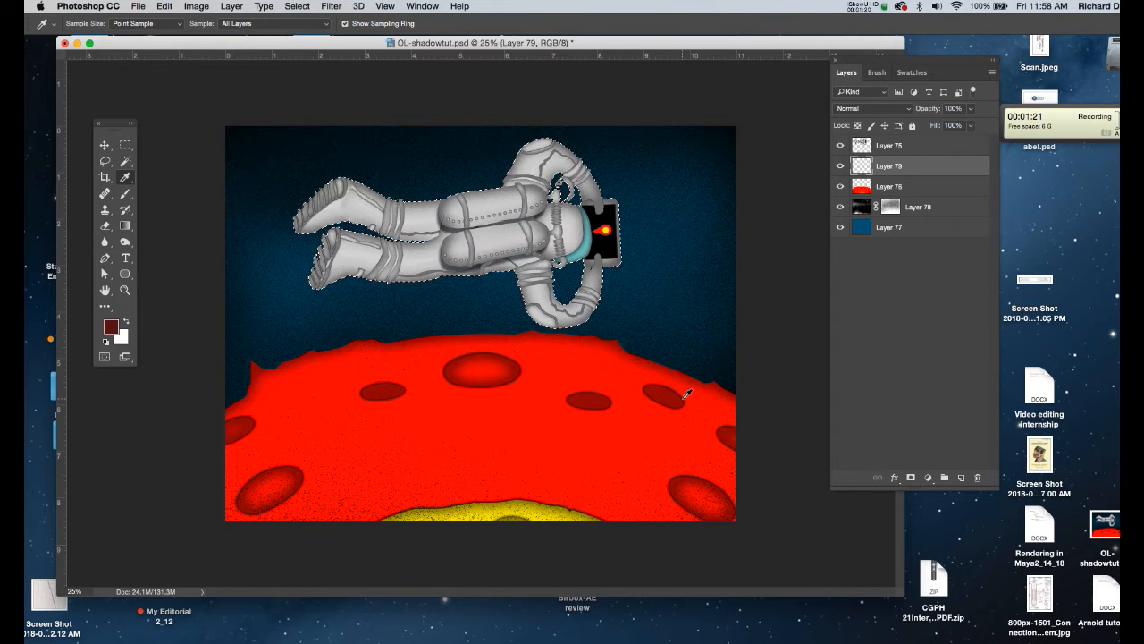
click(684, 397)
click(110, 327)
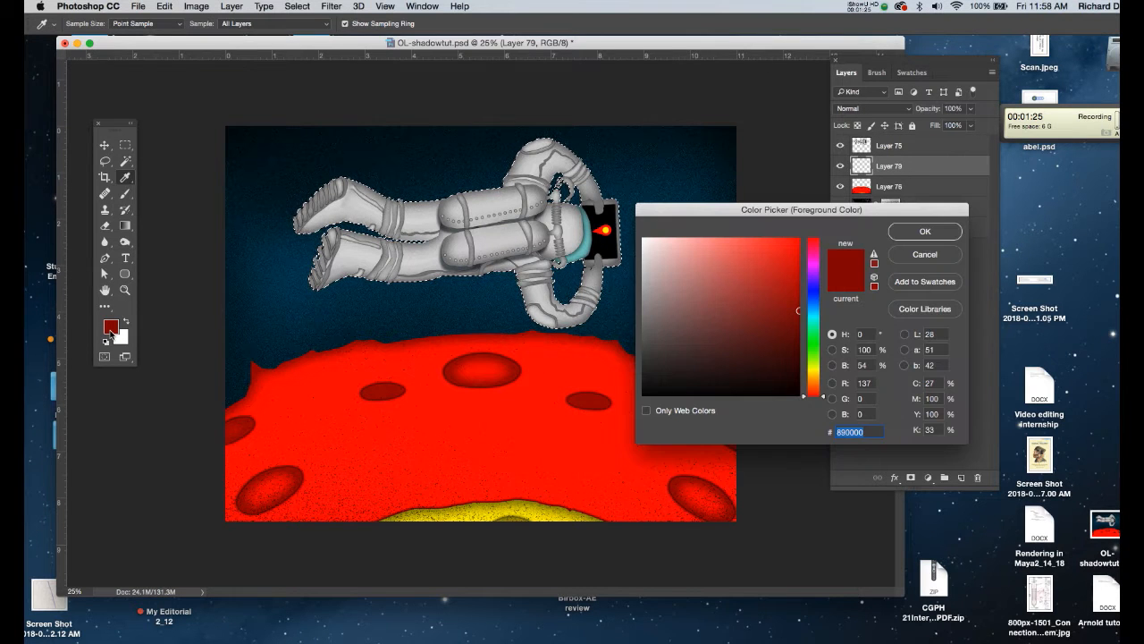
click(778, 353)
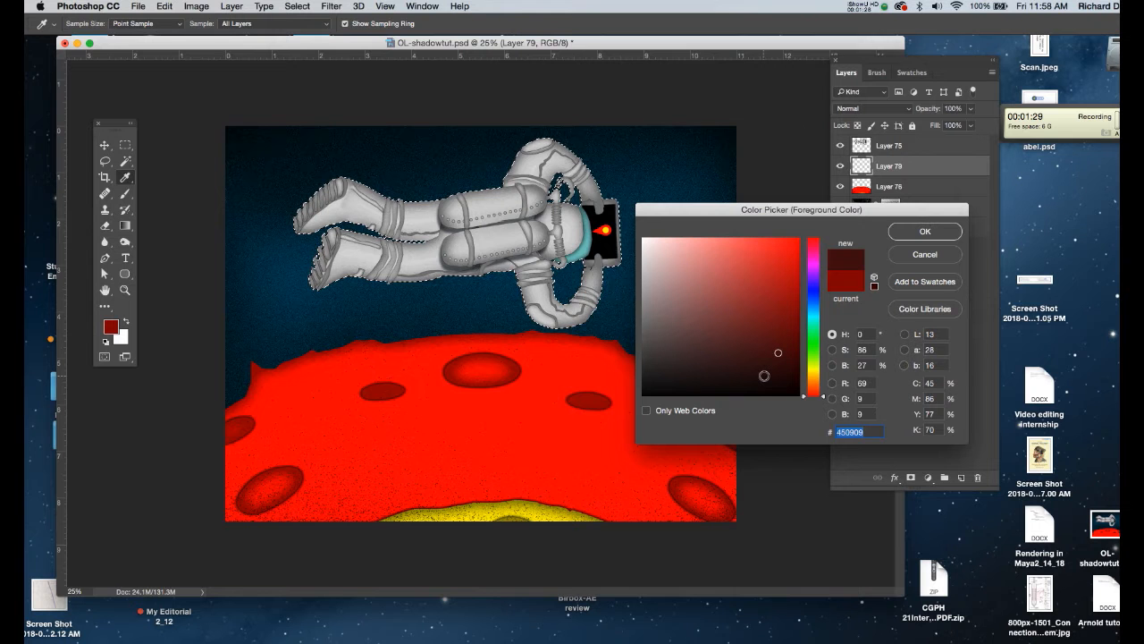
click(924, 233)
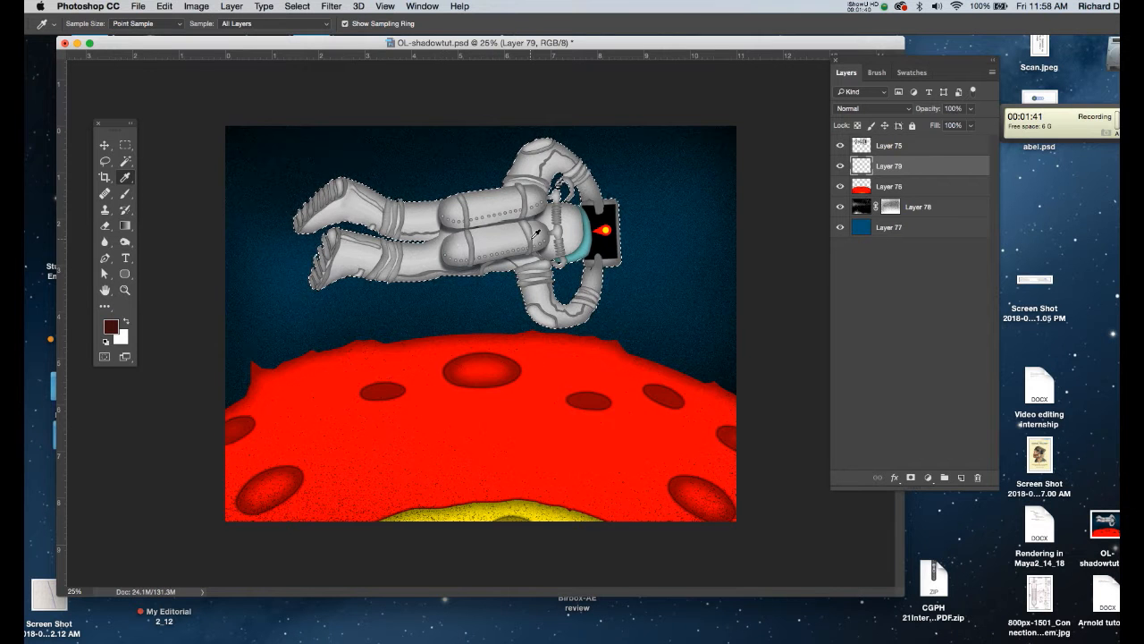
- Fill the astronaut selection on the new layer with the foreground color, deselect, and move the silhouette down over the planet
key(alt+BackSpace)
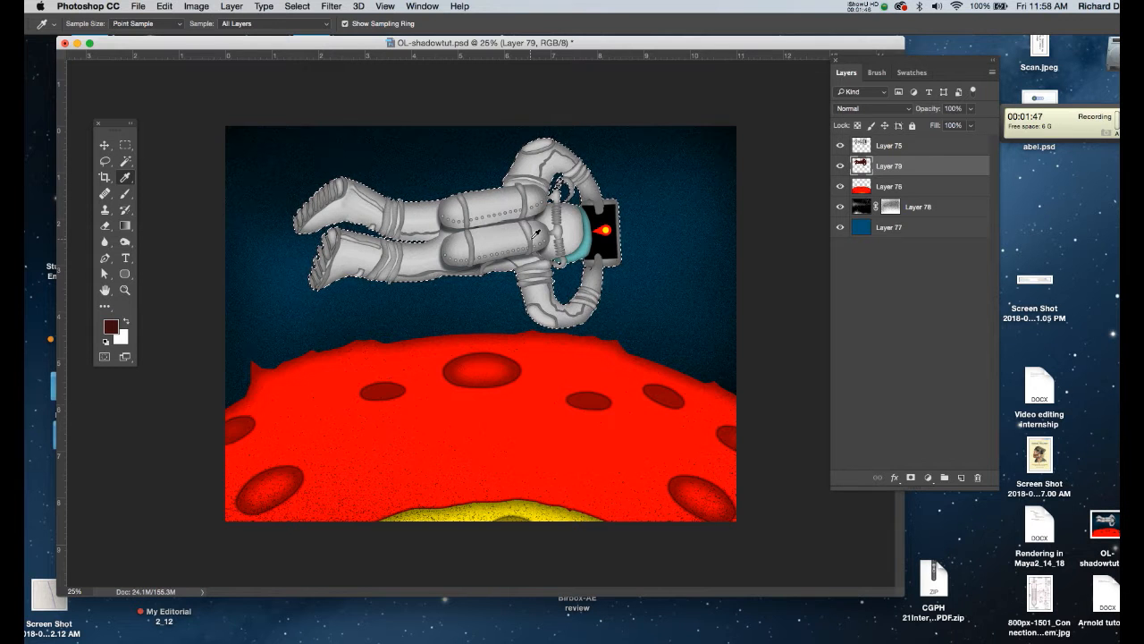
key(ctrl+d)
key(v)
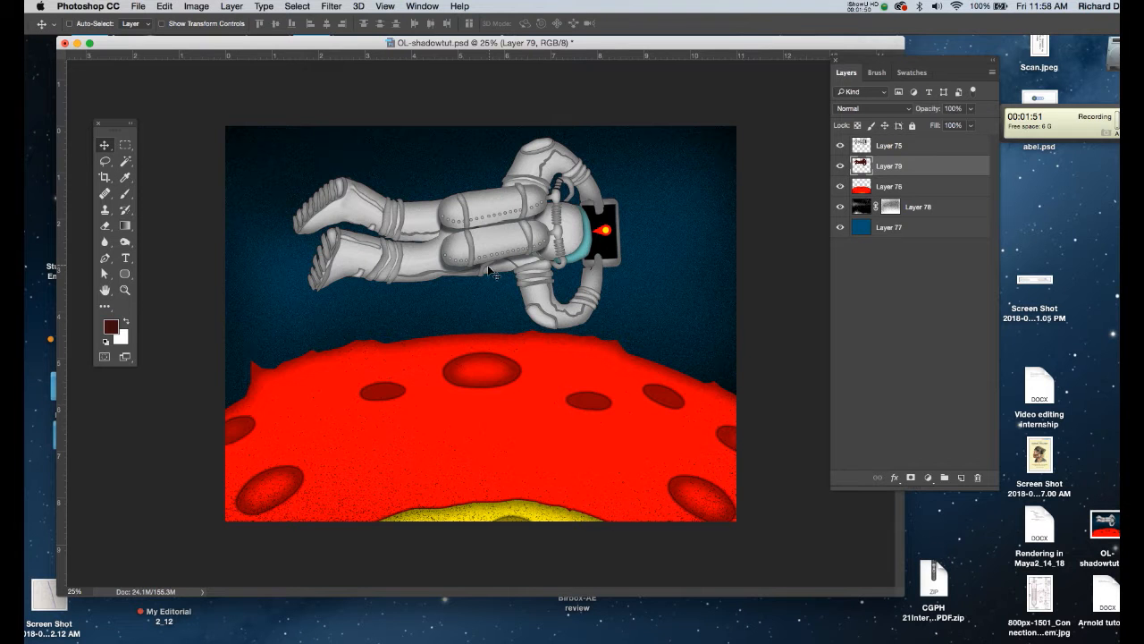
drag(485, 241, 483, 431)
- Distort the silhouette so it is flattened and slanted across the planet's surface
key(super+t)
drag(485, 432, 487, 428)
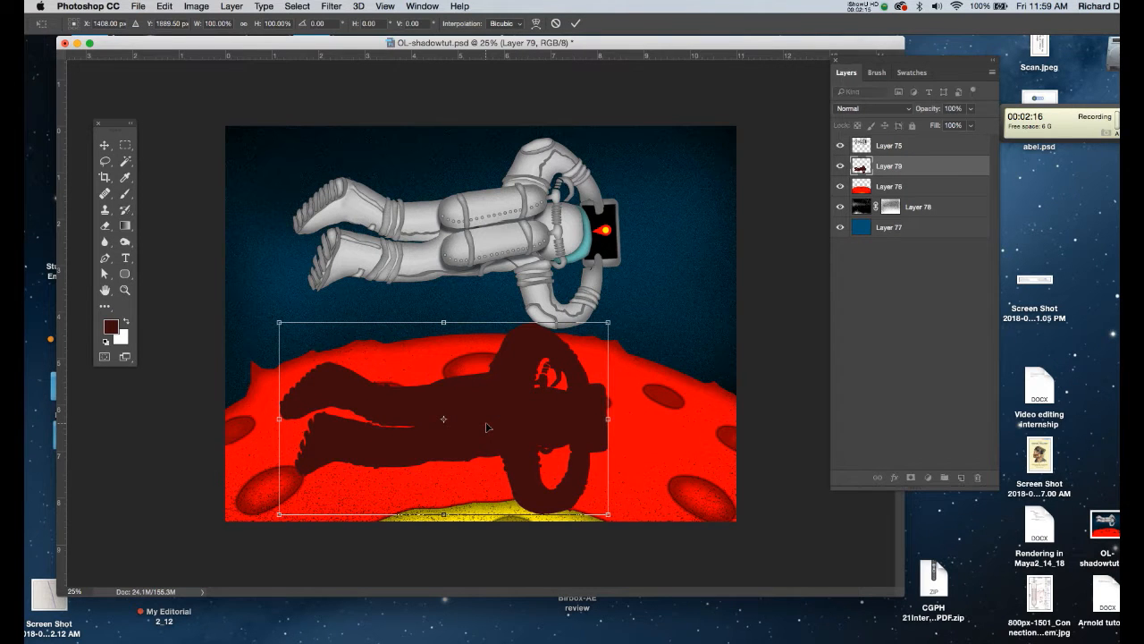
right_click(486, 396)
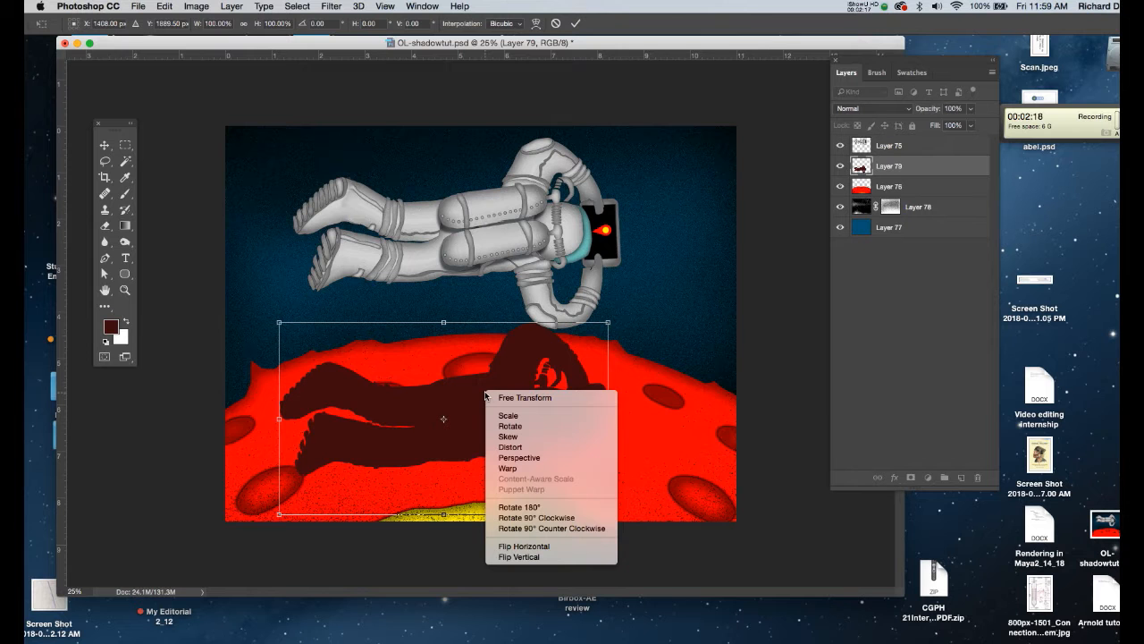
click(507, 447)
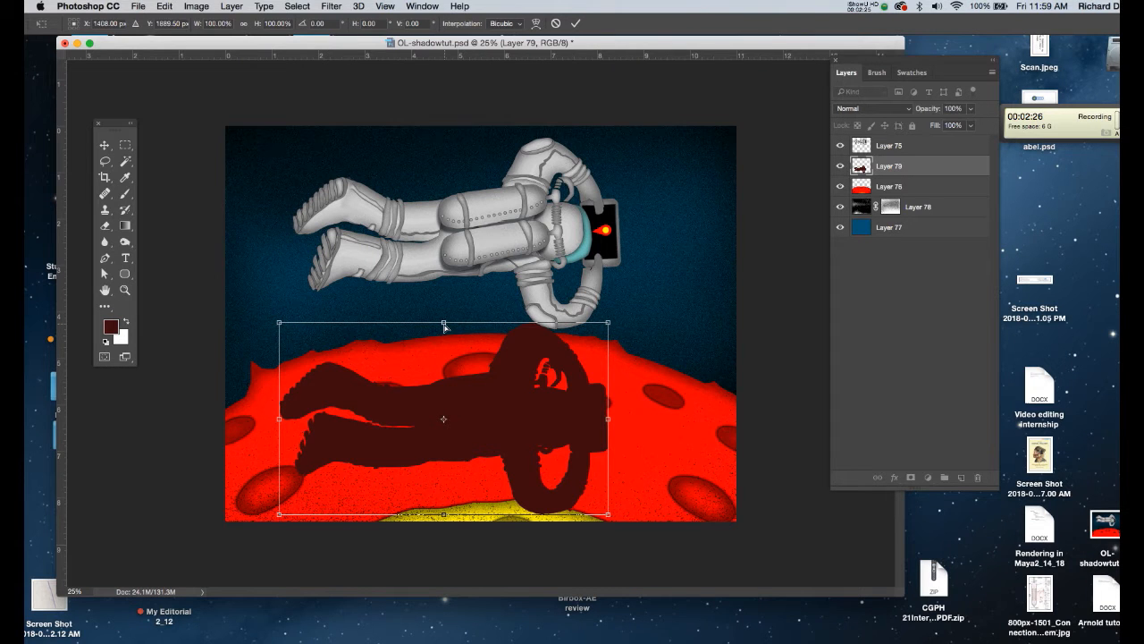
drag(445, 327, 474, 354)
mouse_move(503, 412)
mouse_down()
mouse_move(485, 418)
mouse_move(508, 409)
mouse_move(500, 416)
mouse_up()
drag(487, 355, 483, 354)
key(Return)
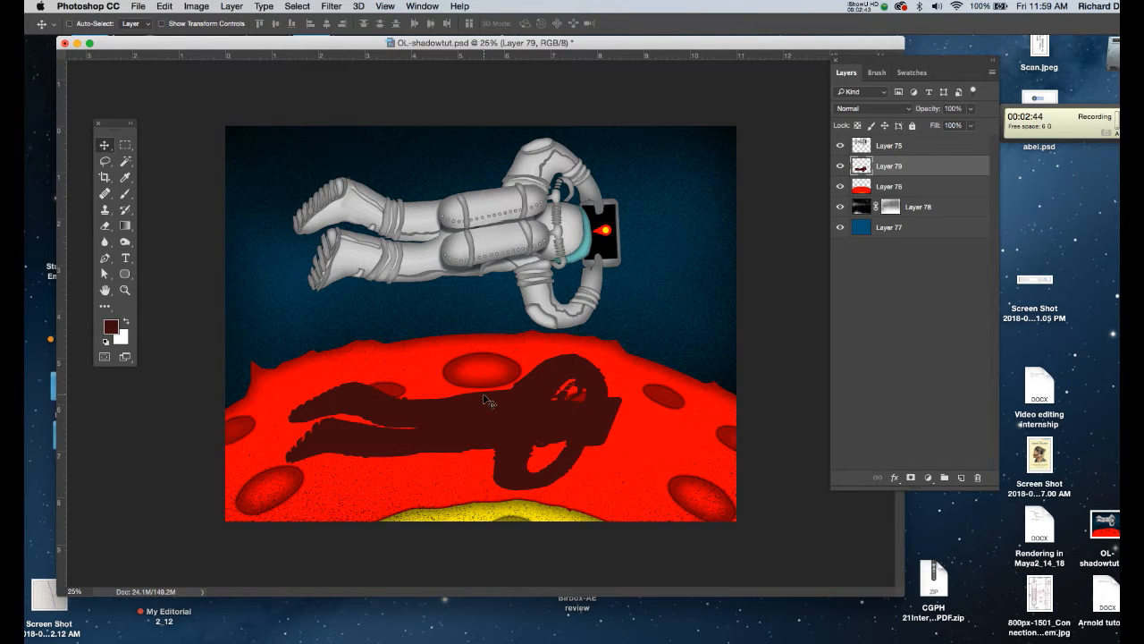
- Warp the silhouette so its body and feet bend along the planet's curved surface
key(super)
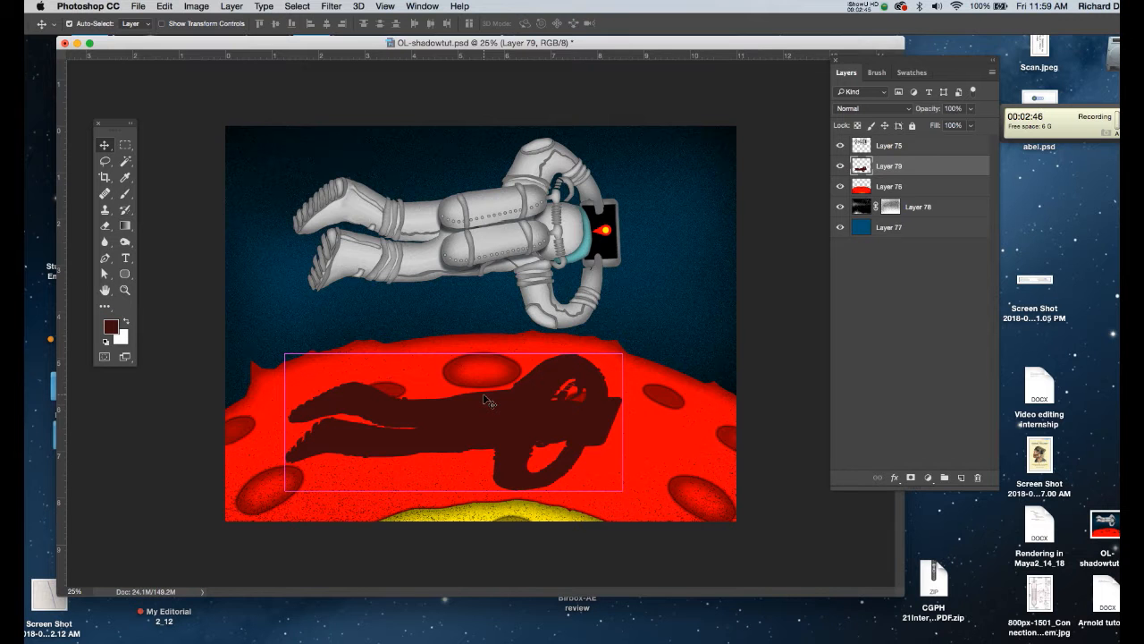
key(super+t)
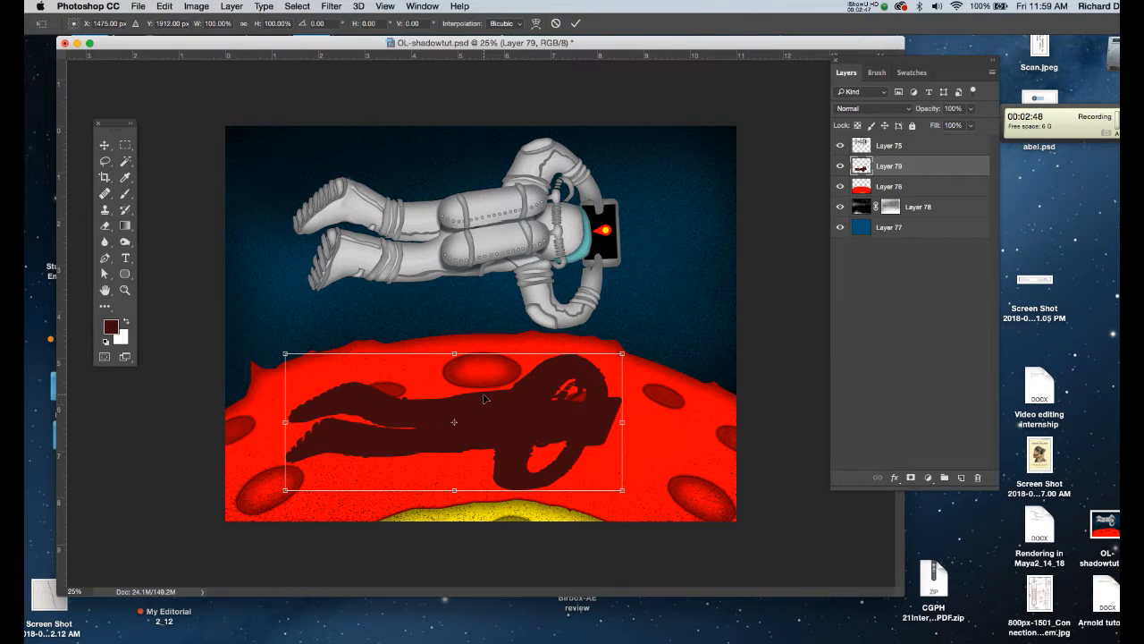
right_click(483, 392)
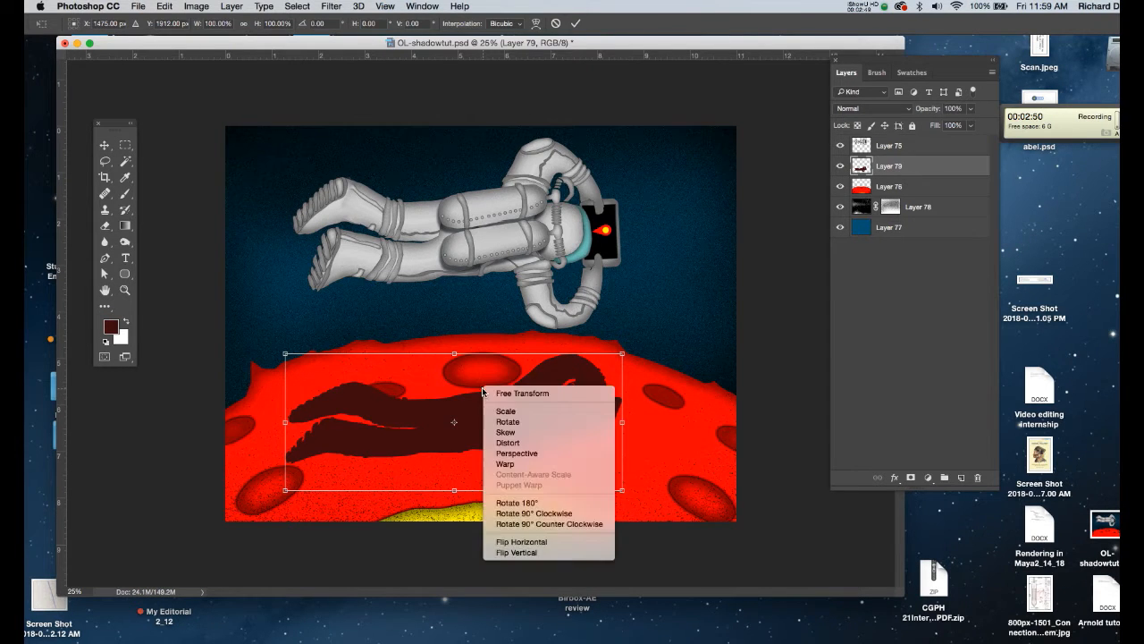
click(497, 465)
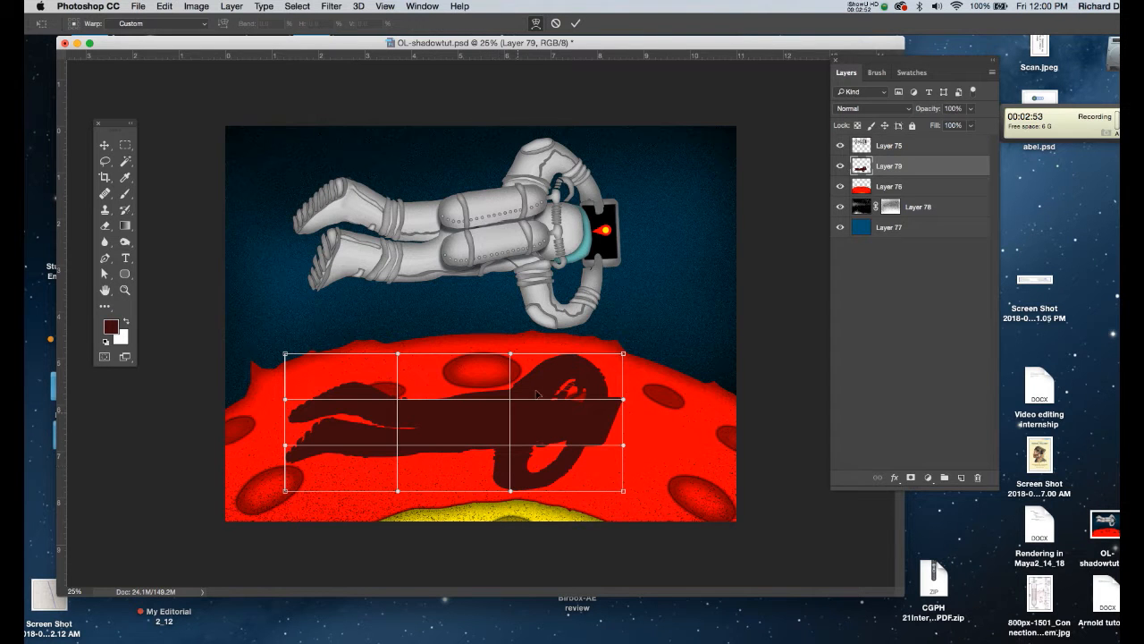
drag(623, 355, 624, 381)
drag(511, 407, 512, 399)
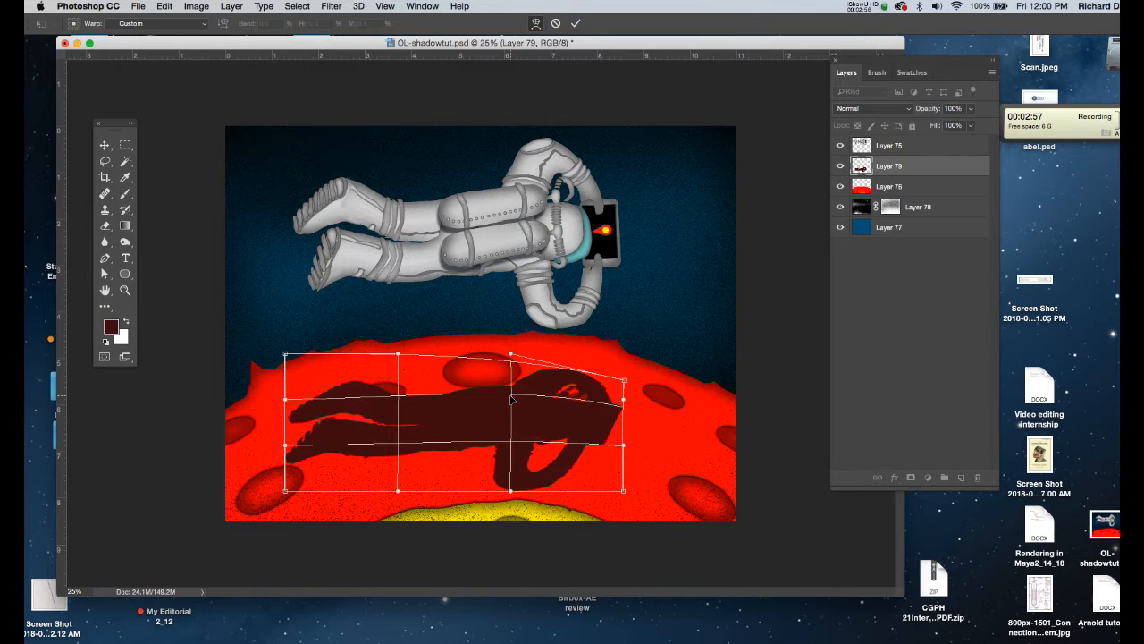
drag(398, 401, 403, 383)
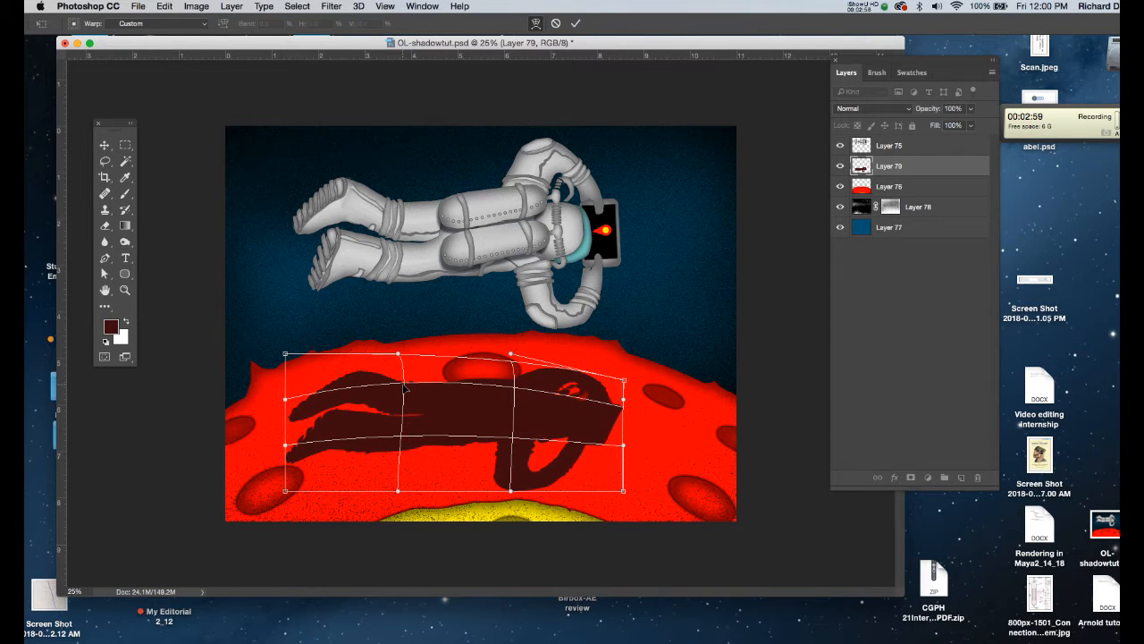
drag(285, 355, 284, 395)
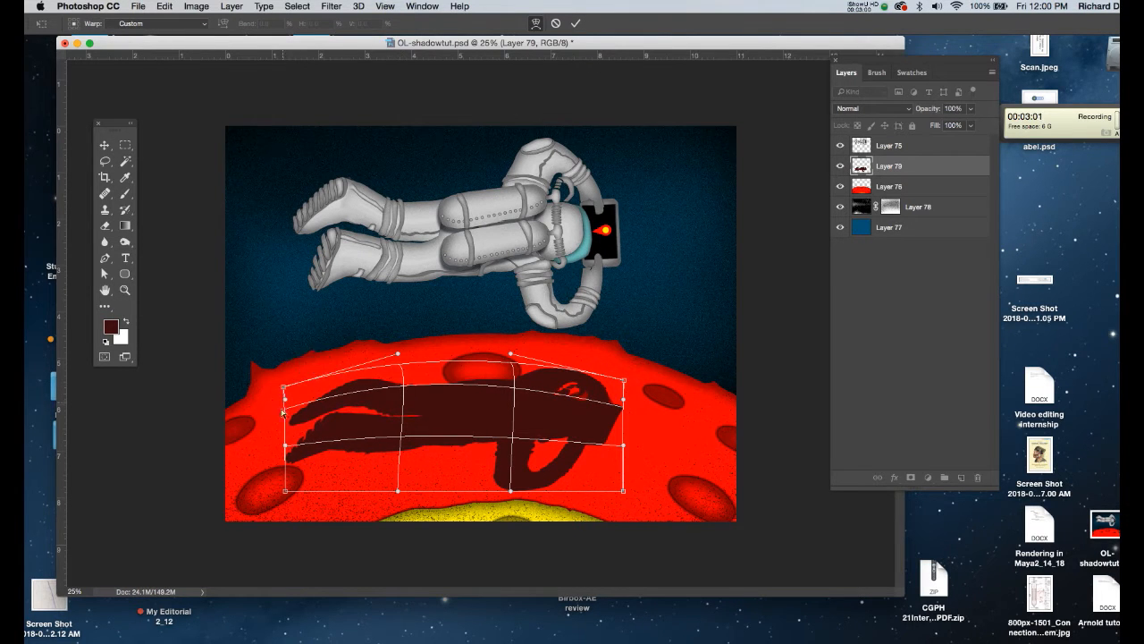
drag(285, 492, 298, 512)
drag(292, 456, 307, 477)
drag(407, 390, 415, 401)
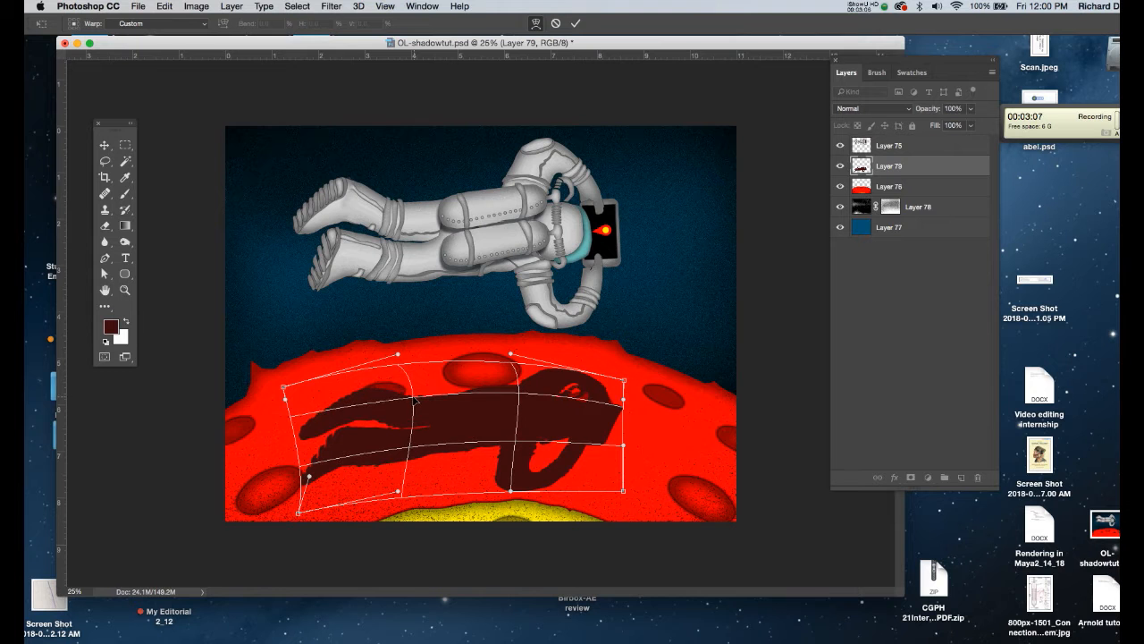
drag(520, 399, 477, 414)
key(Return)
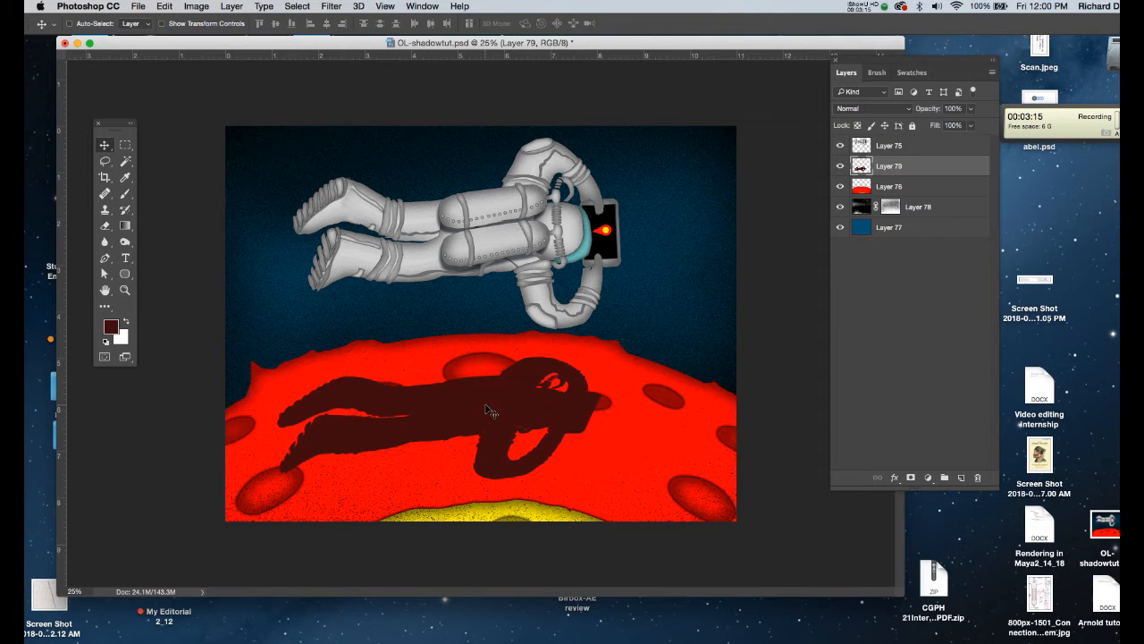
- Set the shadow layer to Multiply at 80% opacity and adjust the shadow's position on the planet
drag(497, 417, 506, 427)
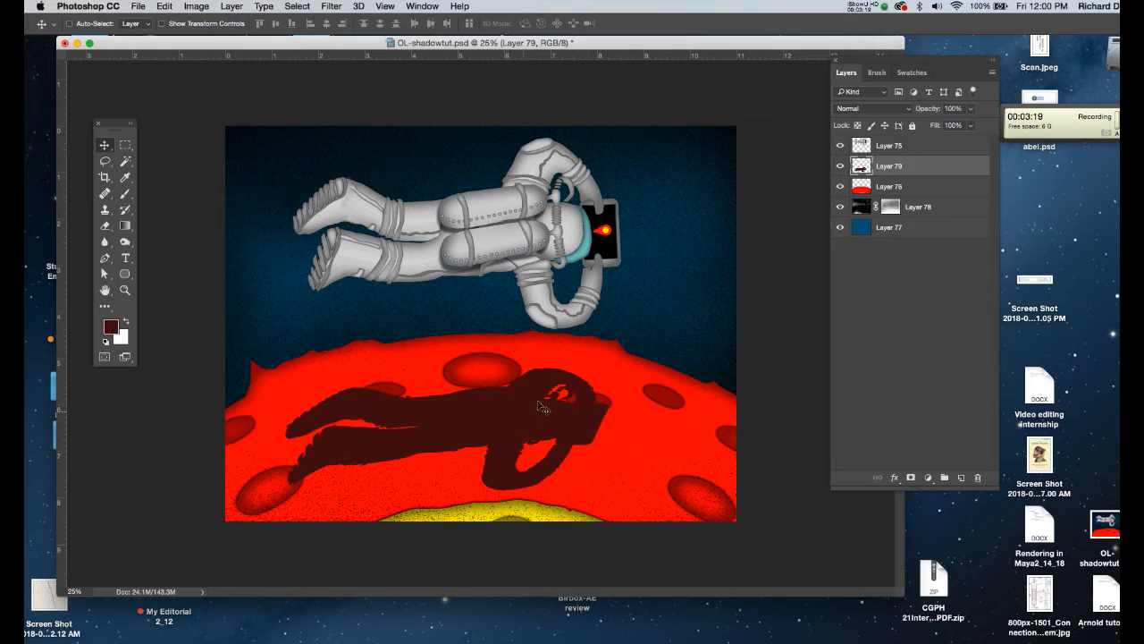
click(863, 110)
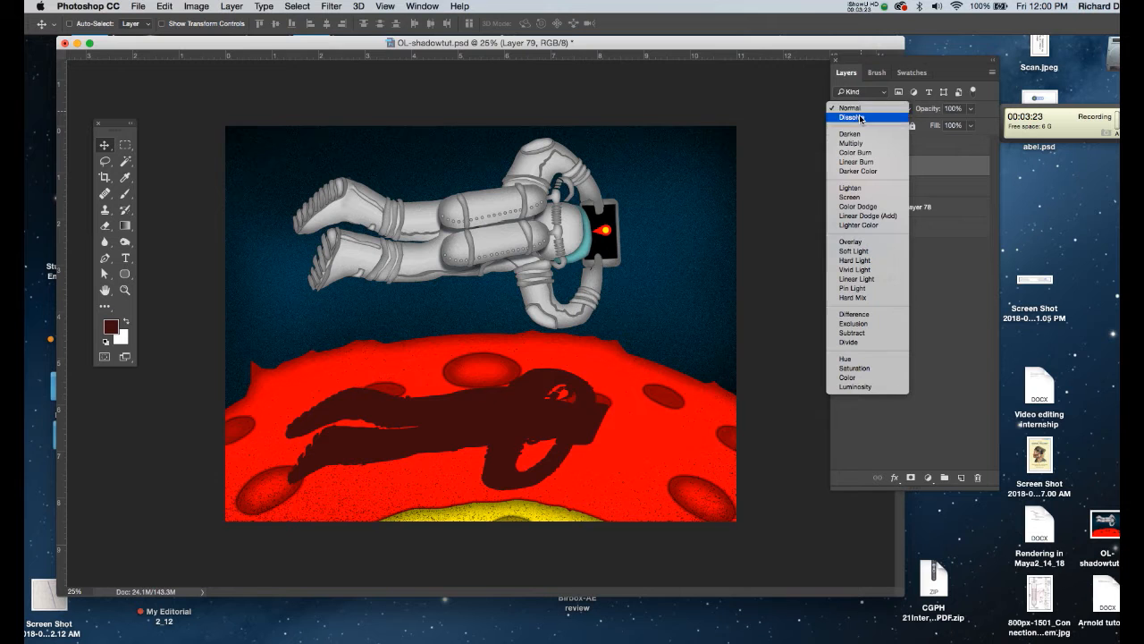
click(859, 143)
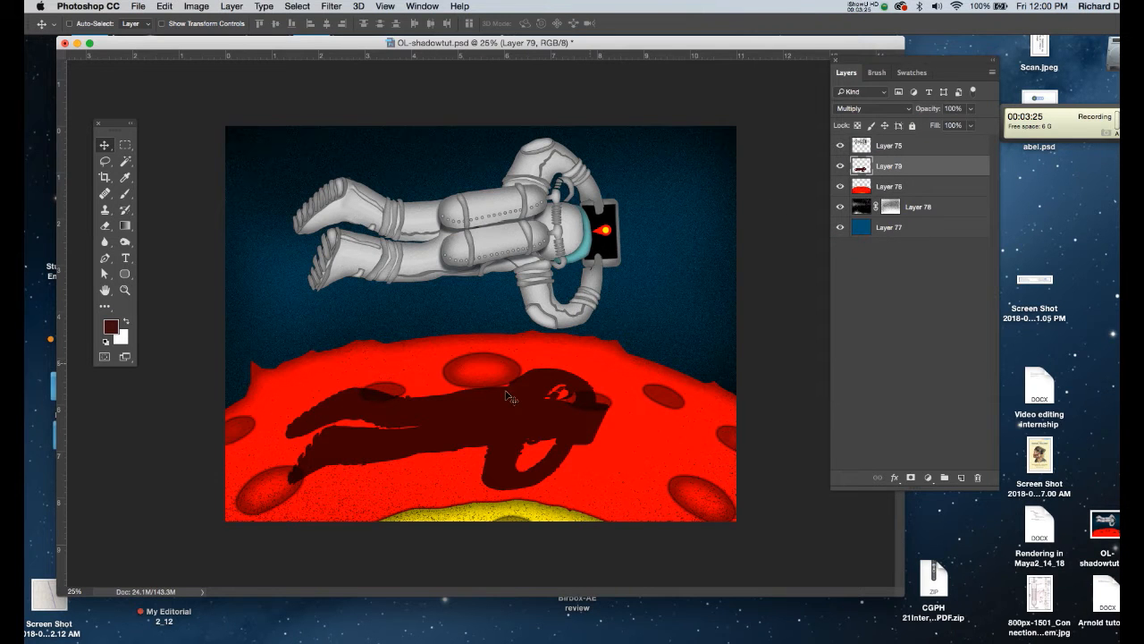
drag(490, 420, 483, 420)
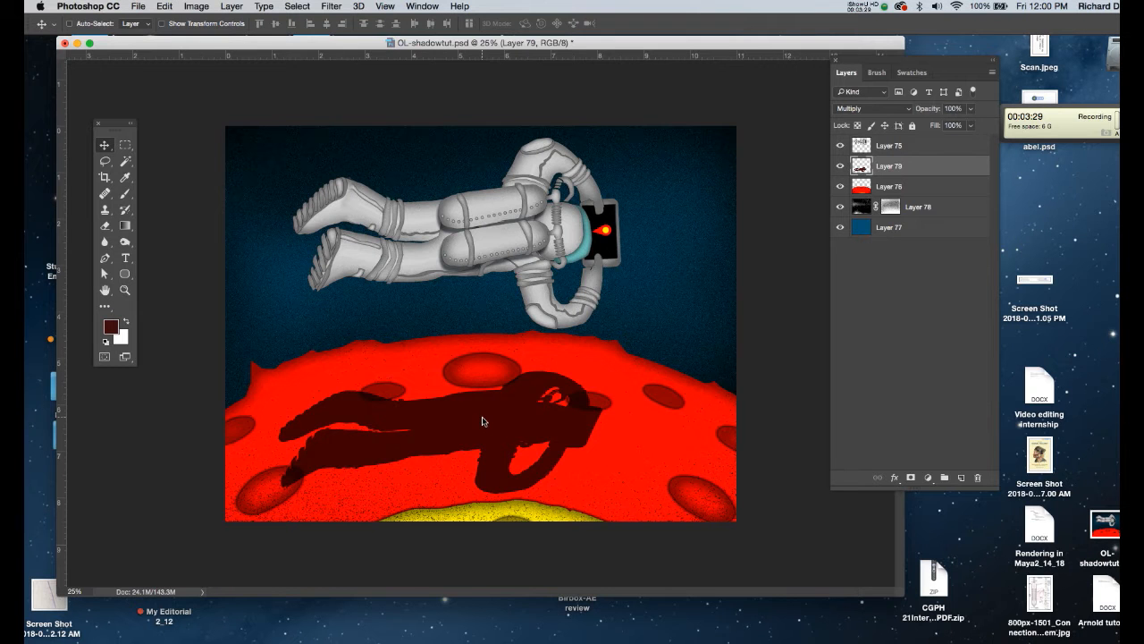
key(8)
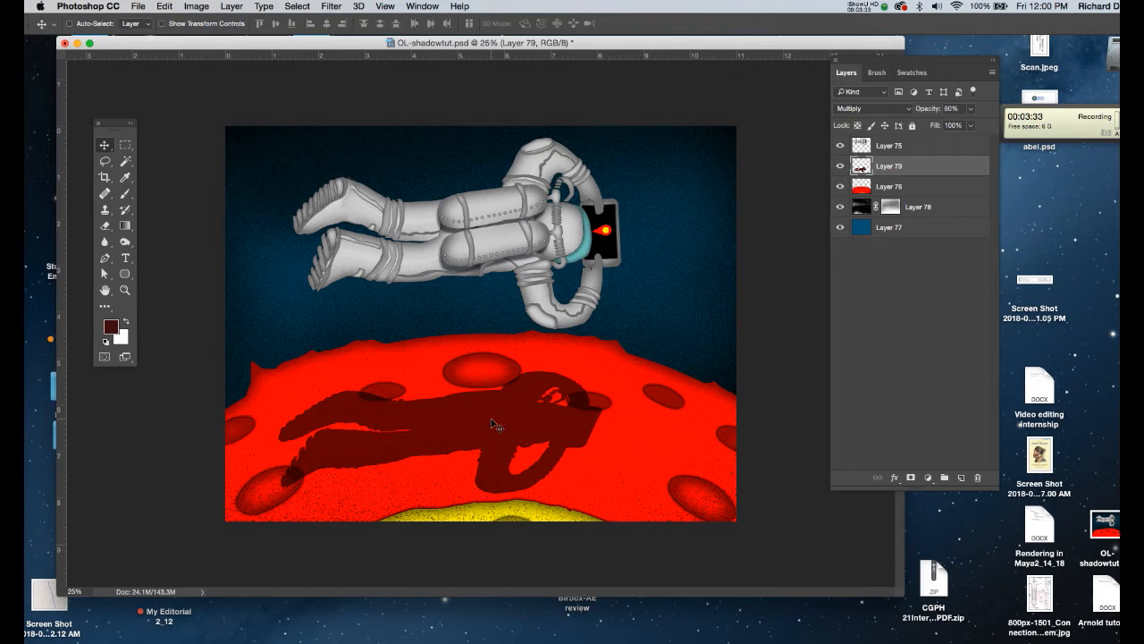
drag(492, 424, 490, 430)
- Scale the shadow down to roughly half its size and place it on the planet below the astronaut
key(super+t)
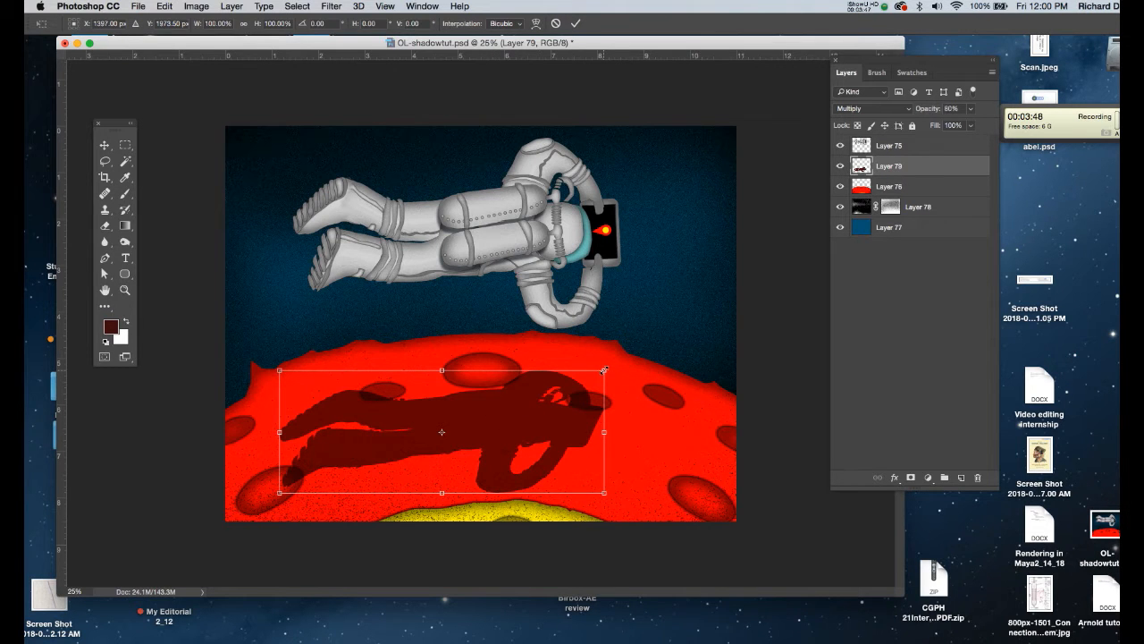
drag(604, 369, 535, 436)
key(Return)
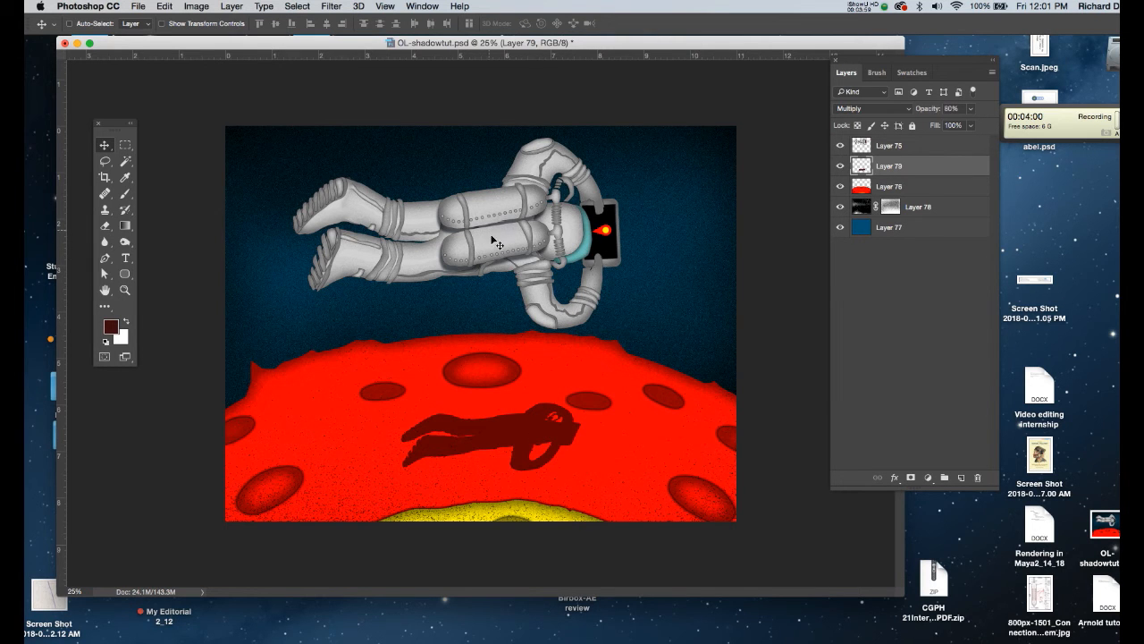
drag(505, 435, 499, 432)
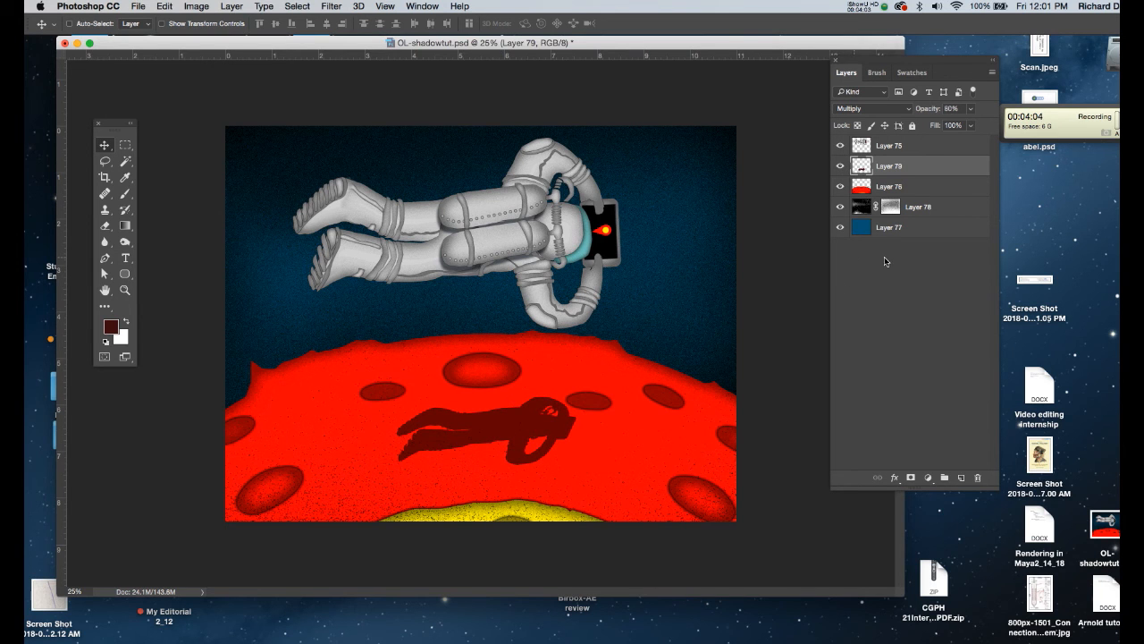